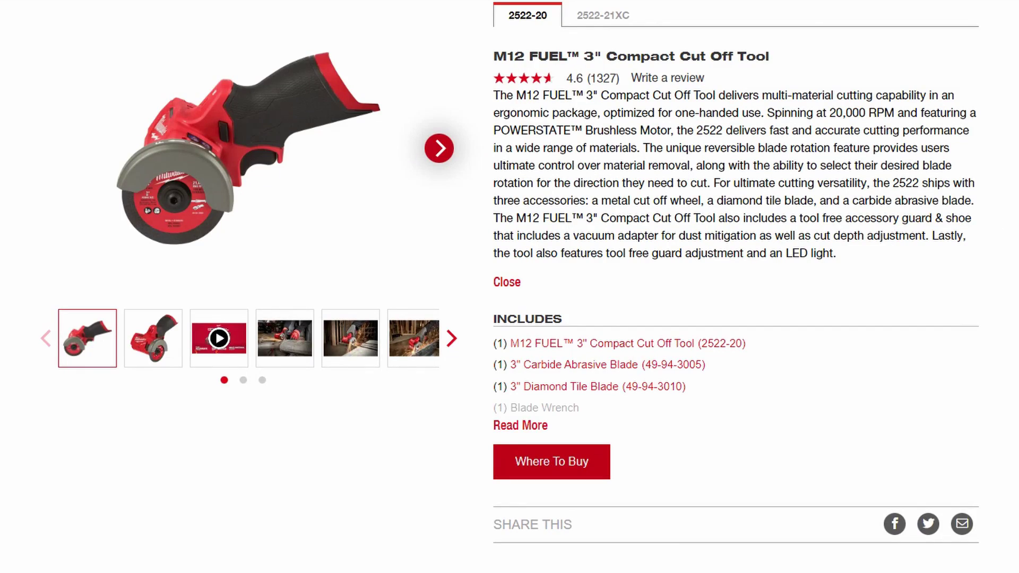
Review the M12 FUEL 3" Compact Cut Off Tool product page and the article's definitions of Max Watts Out and Unit Watts Out.
scroll(509, 286, down, 15)
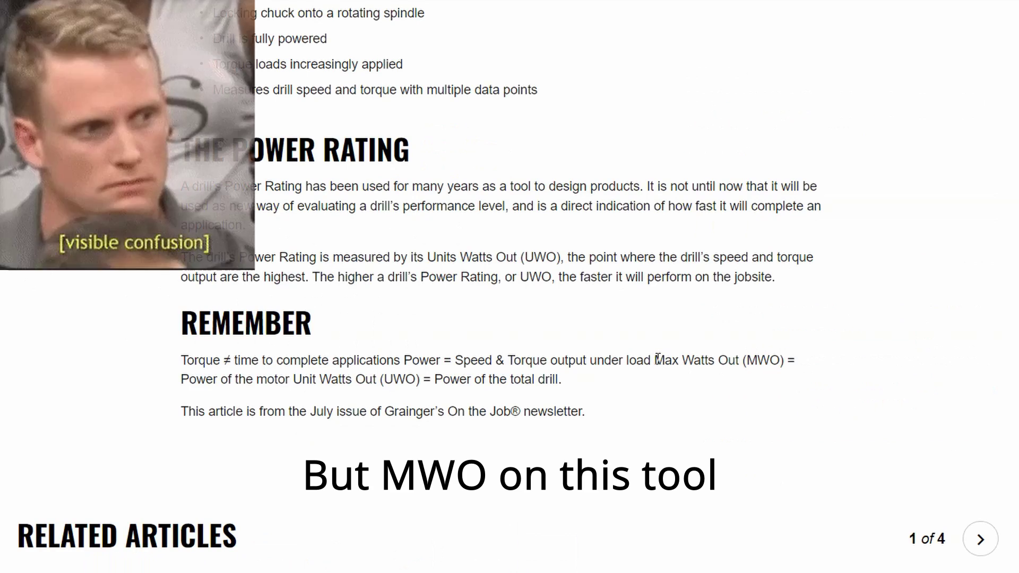
drag(704, 360, 290, 380)
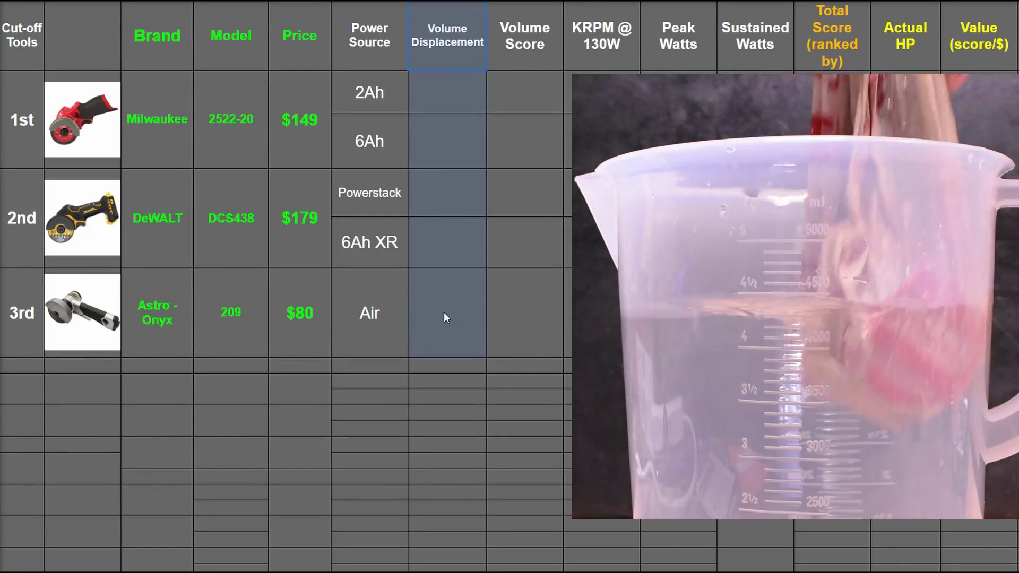
Enter a volume displacement of 700ml and a volume score of -70 for the Milwaukee with the 2Ah battery.
drag(443, 312, 432, 85)
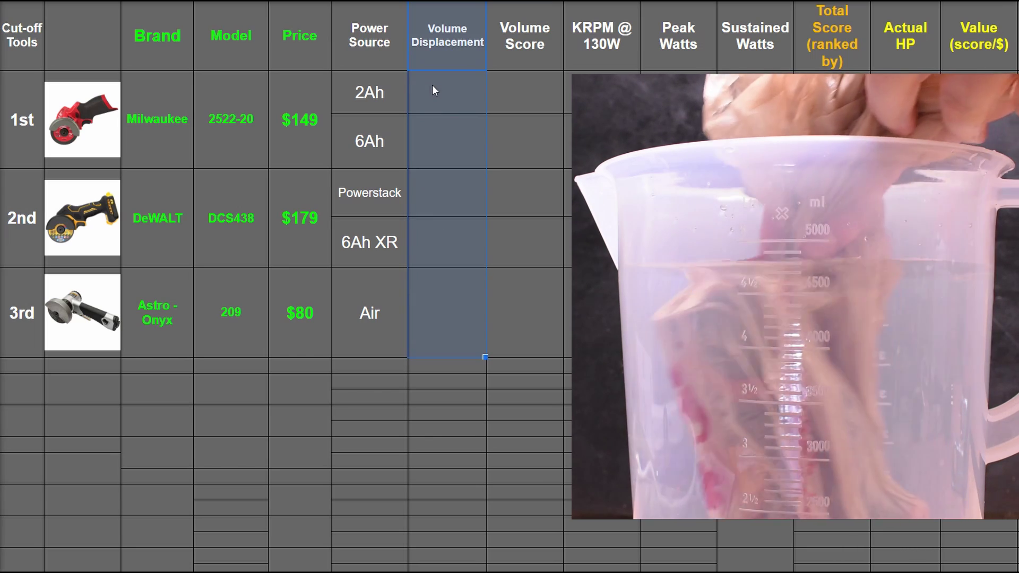
drag(393, 92, 434, 100)
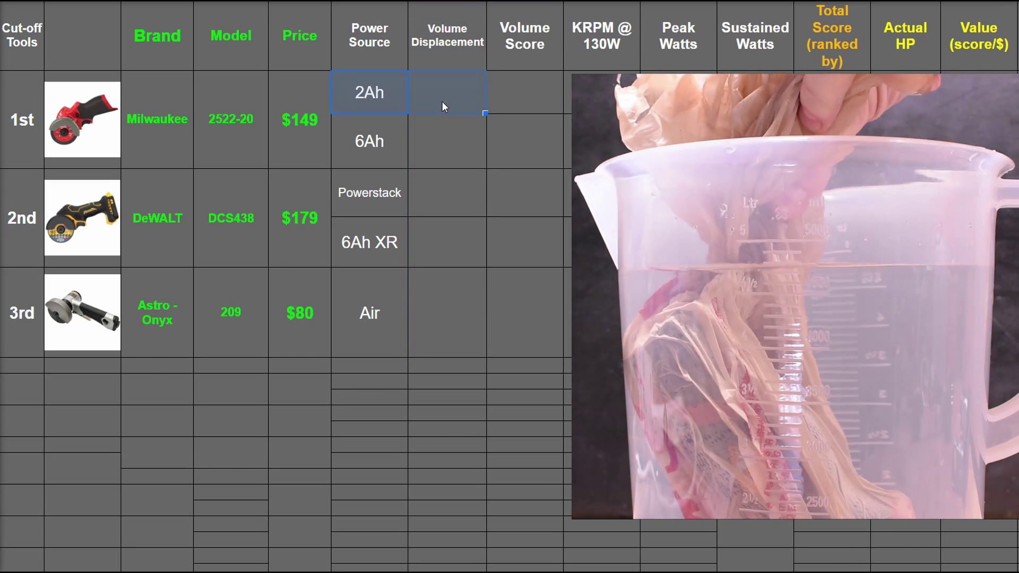
click(441, 101)
text(700ml)
key(Tab)
text(-70)
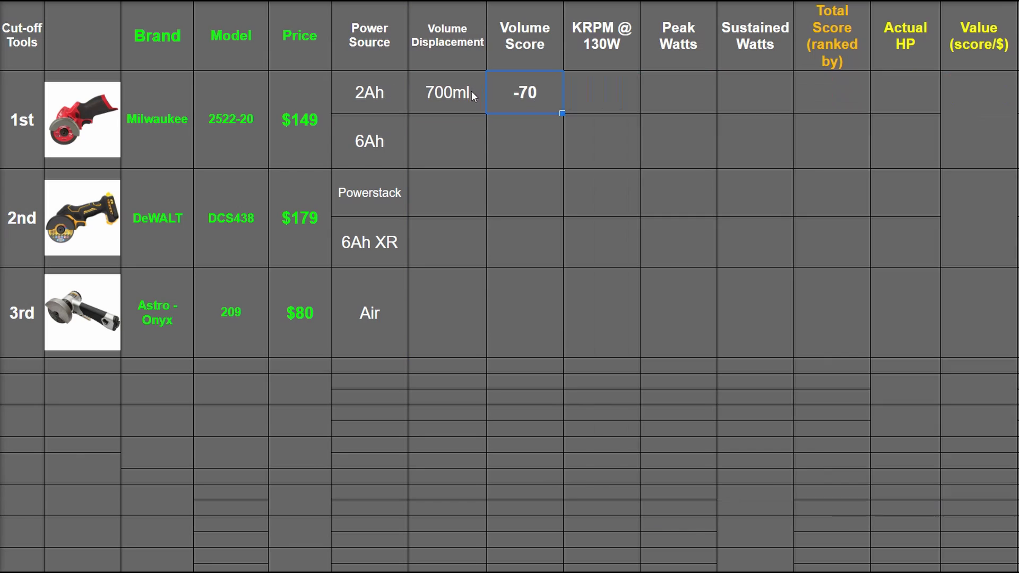
key(Return)
Enter a volume displacement of 775ml and a volume score of -78 for the Milwaukee with the 6Ah battery.
text(775ml)
key(Tab)
text(-78)
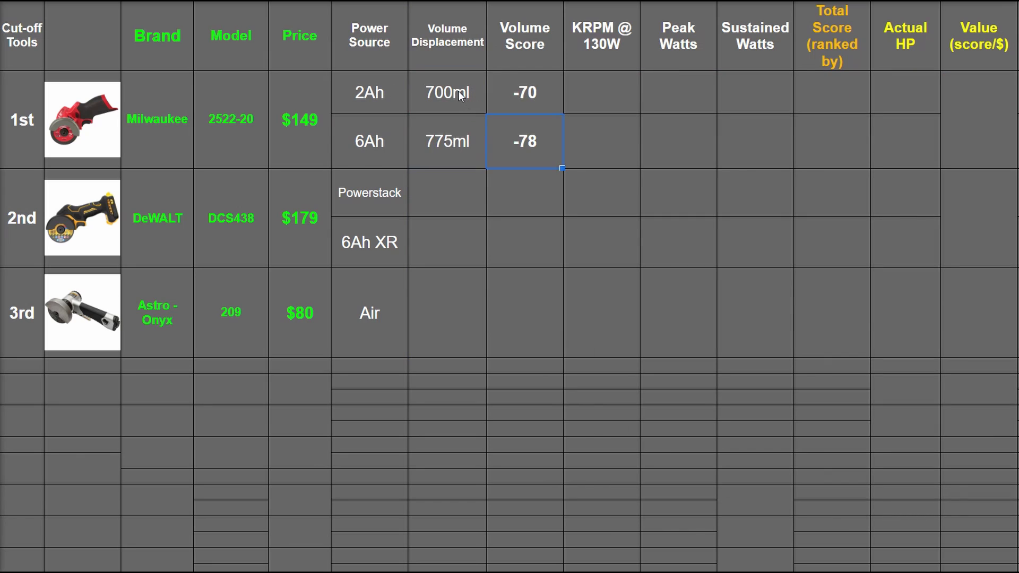
click(460, 109)
key(Down)
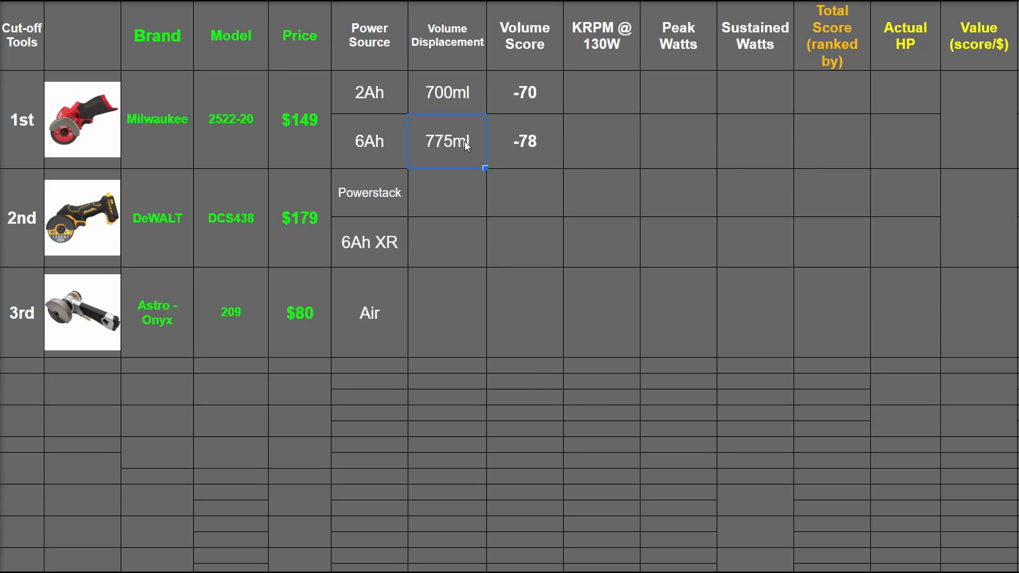
Enter DeWALT's volume displacement and score: 825ml and -83 for Powerstack, 1200ml and -120 for 6Ah XR.
click(454, 197)
text(825ml)
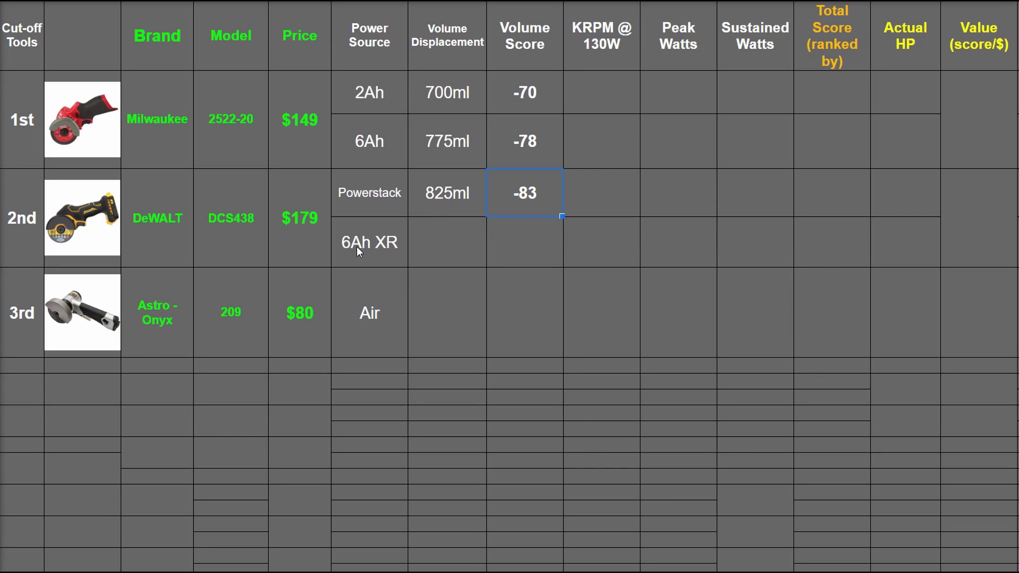
drag(357, 246, 494, 244)
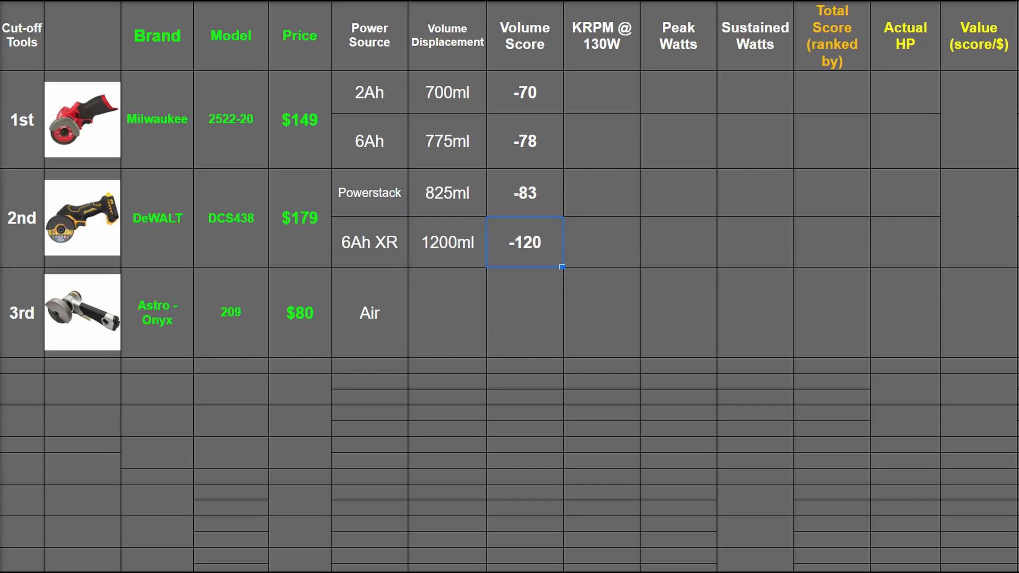
Enter a volume displacement of 450ml and a volume score of -45 for the Astro Onyx air tool.
click(251, 326)
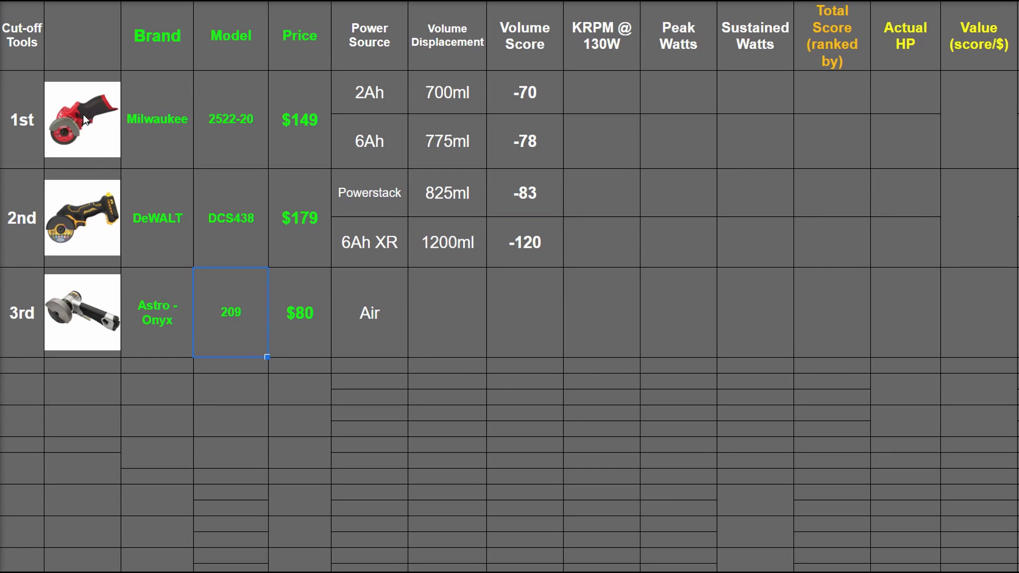
click(443, 320)
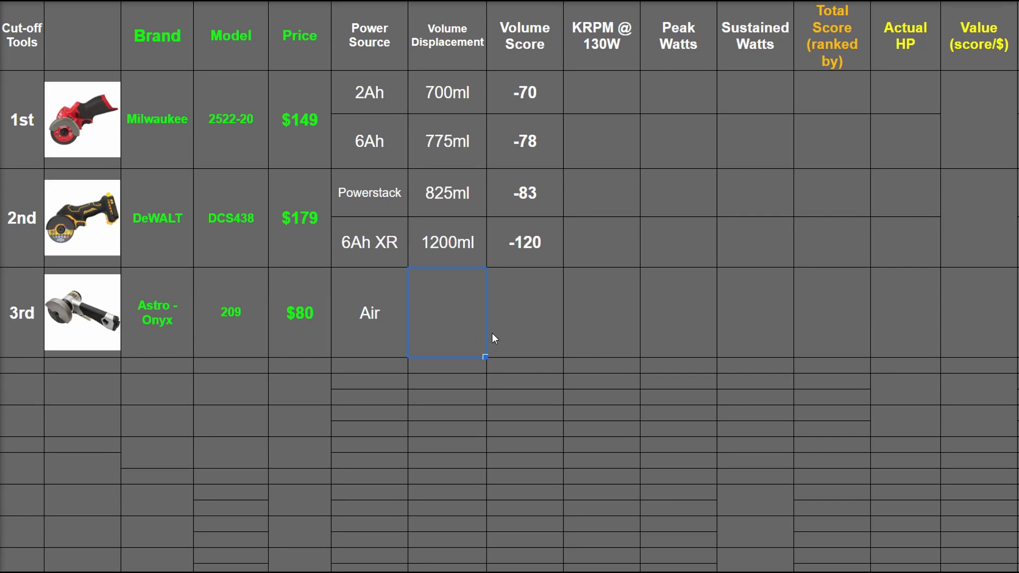
text(450ml)
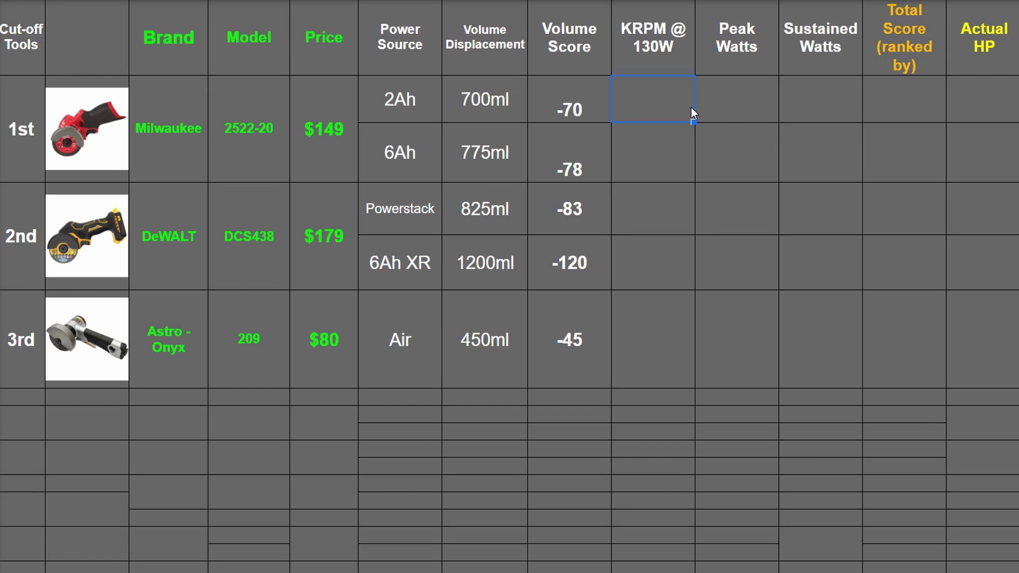
Fill in Milwaukee's 2Ah and 6Ah results: KRPM 143 and 158, peak watts 180 and 230, sustained watts 170 and 220, HP 0.24 and 0.31.
text(143)
key(Return)
text(158)
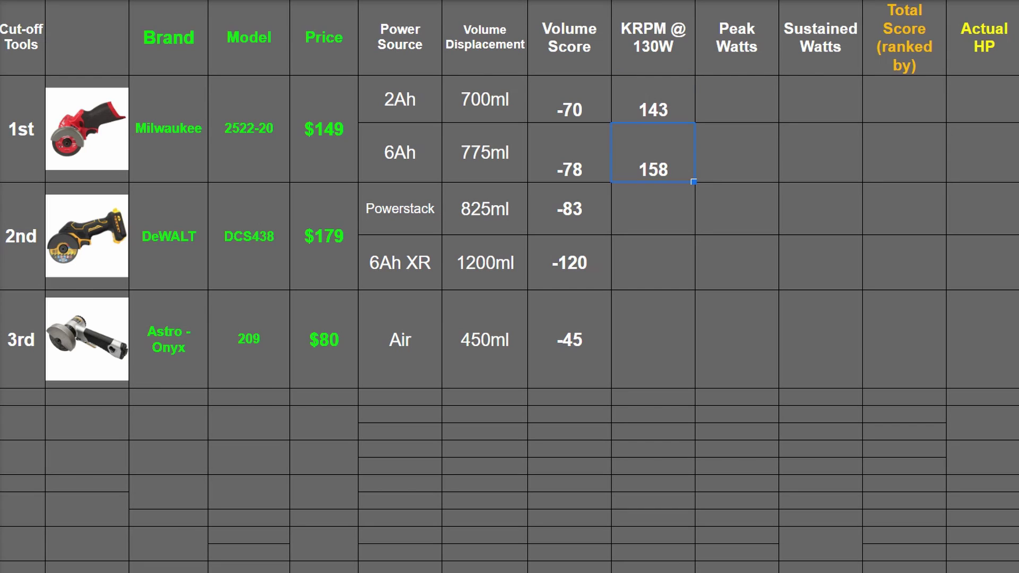
mouse_move(657, 101)
mouse_down()
mouse_move(668, 174)
mouse_move(668, 106)
mouse_up()
click(662, 113)
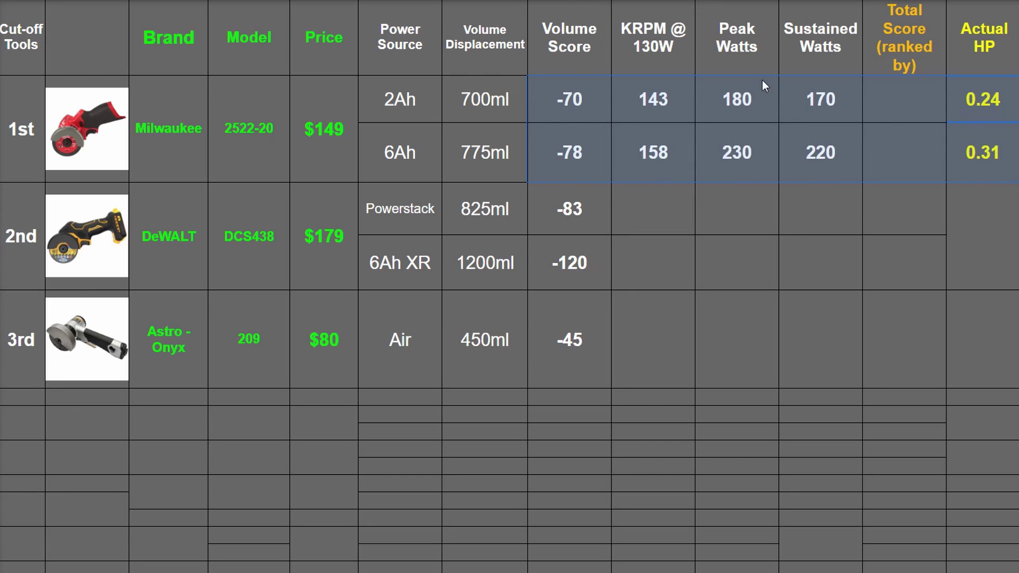
click(1000, 162)
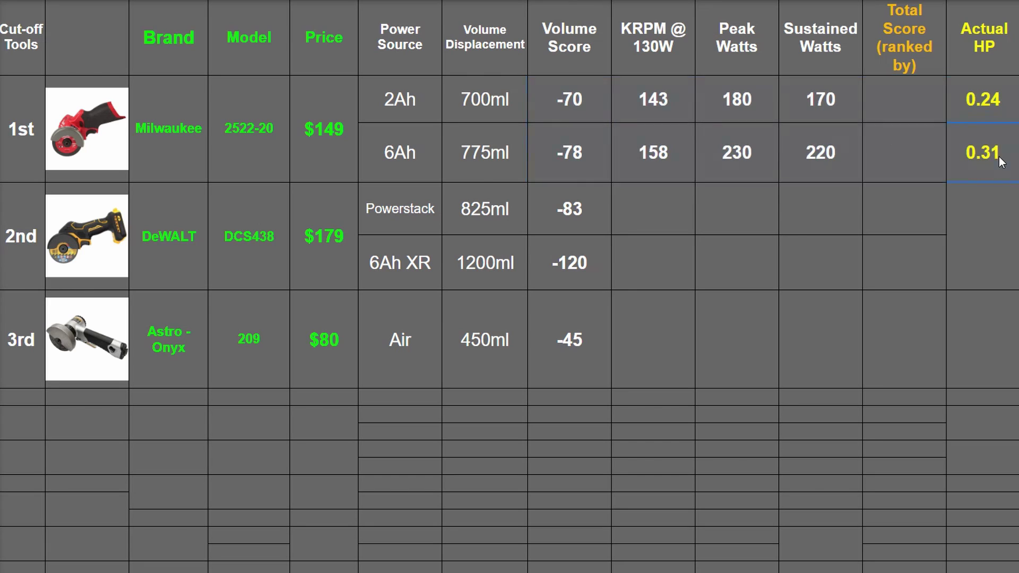
Fill in the Astro Onyx results: KRPM at 130W 171, peak watts 340, sustained watts 320 and actual HP 0.46.
drag(68, 337, 998, 350)
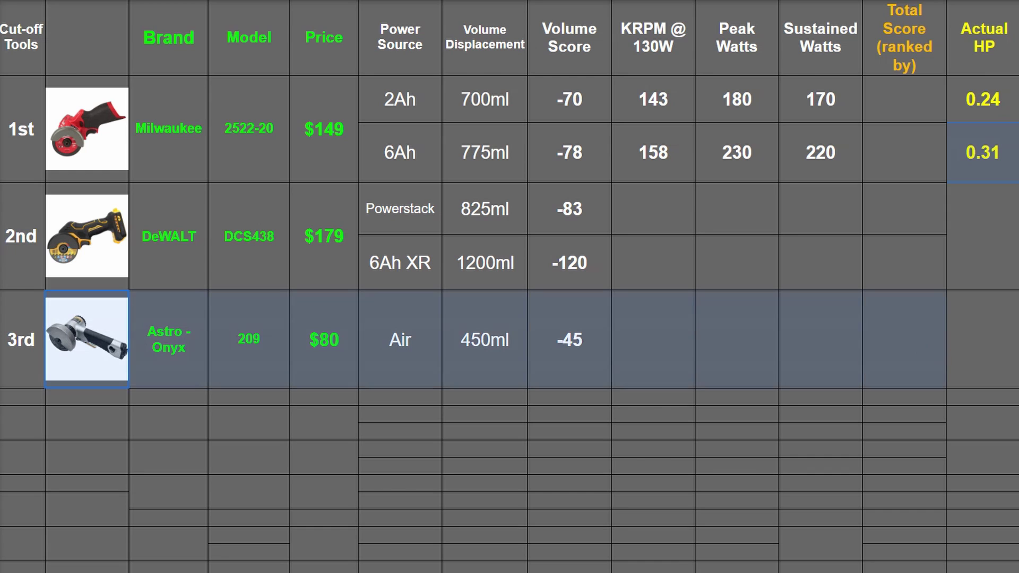
click(300, 347)
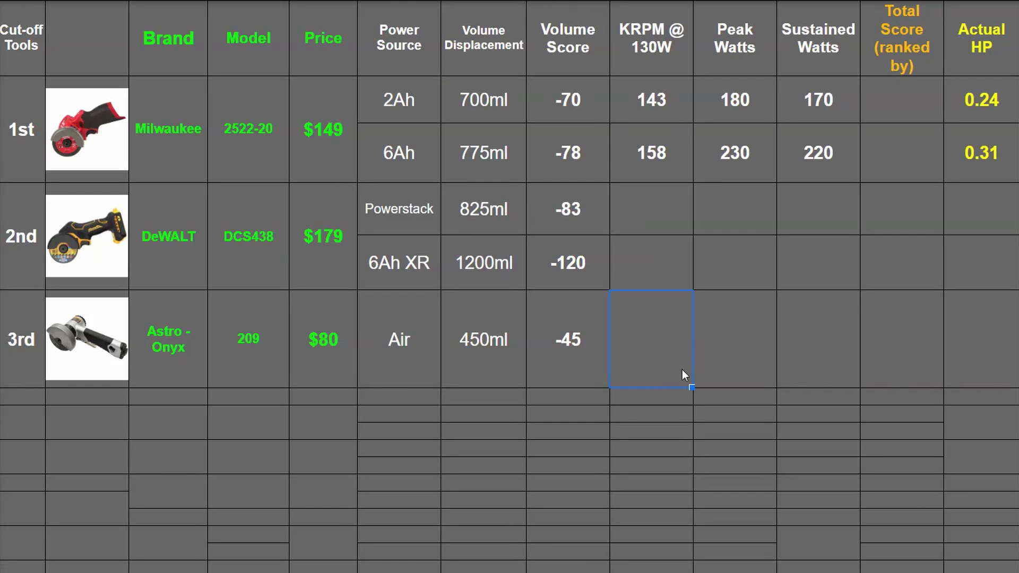
text(171)
click(742, 349)
text(340)
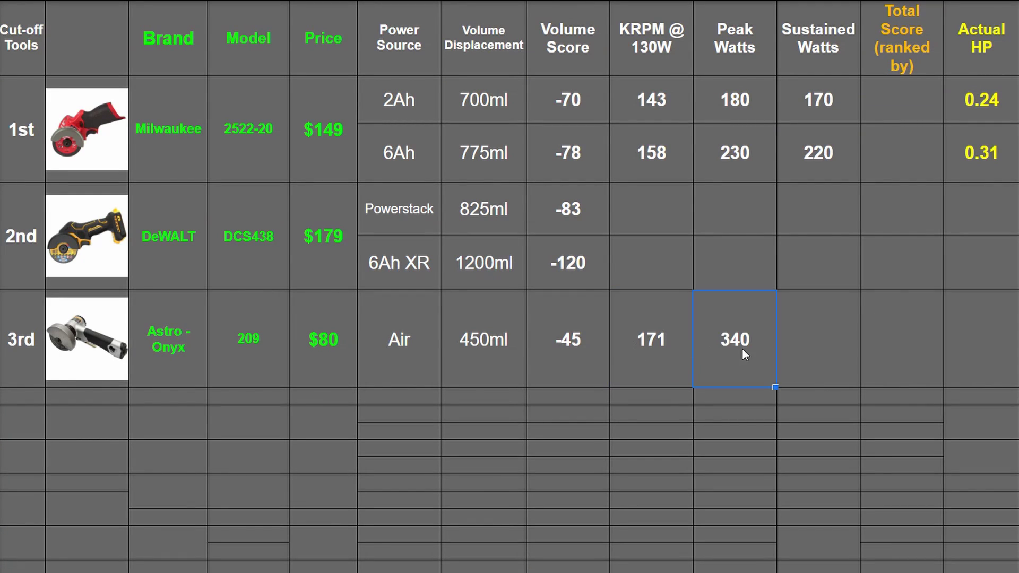
drag(840, 352, 731, 373)
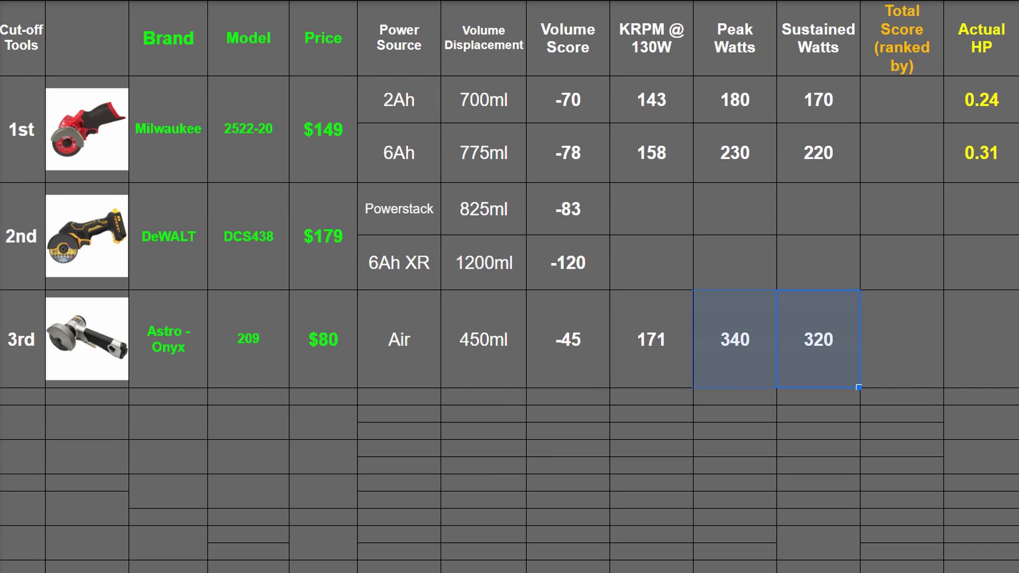
click(980, 340)
text(0.46)
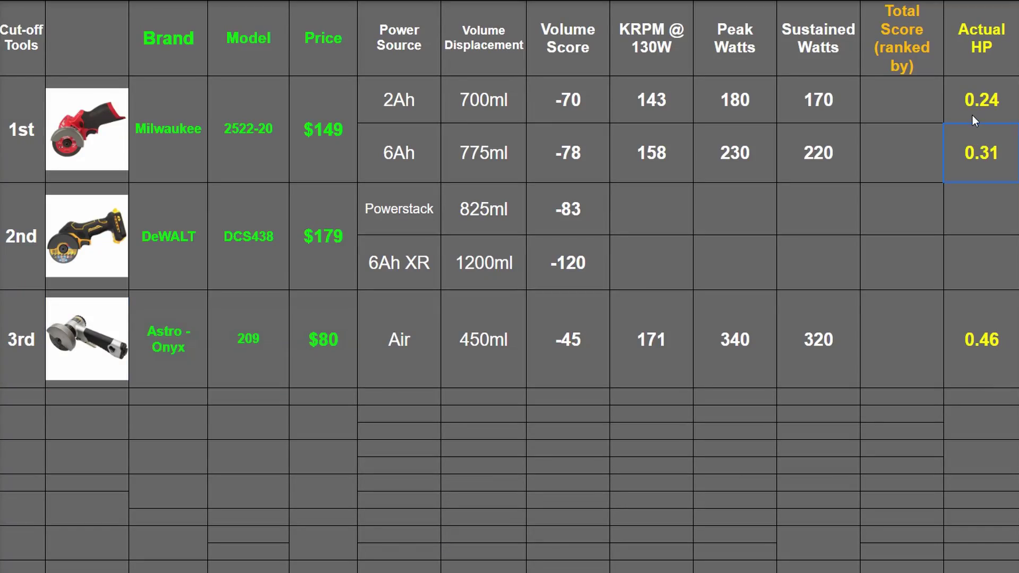
drag(422, 113, 391, 118)
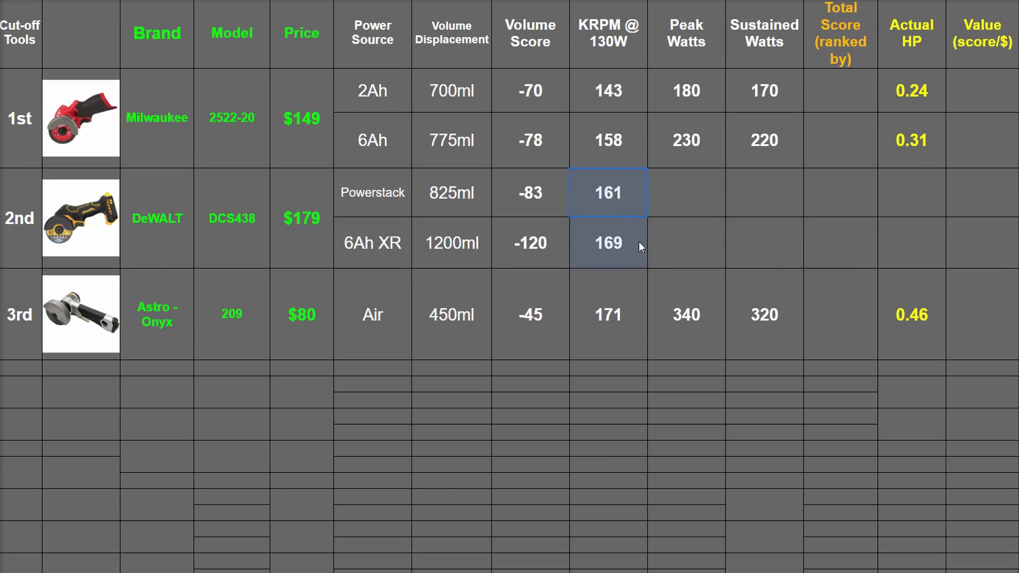
Enter peak watts of 370 and sustained watts of 360 for the DeWALT with the Powerstack battery.
key(Down)
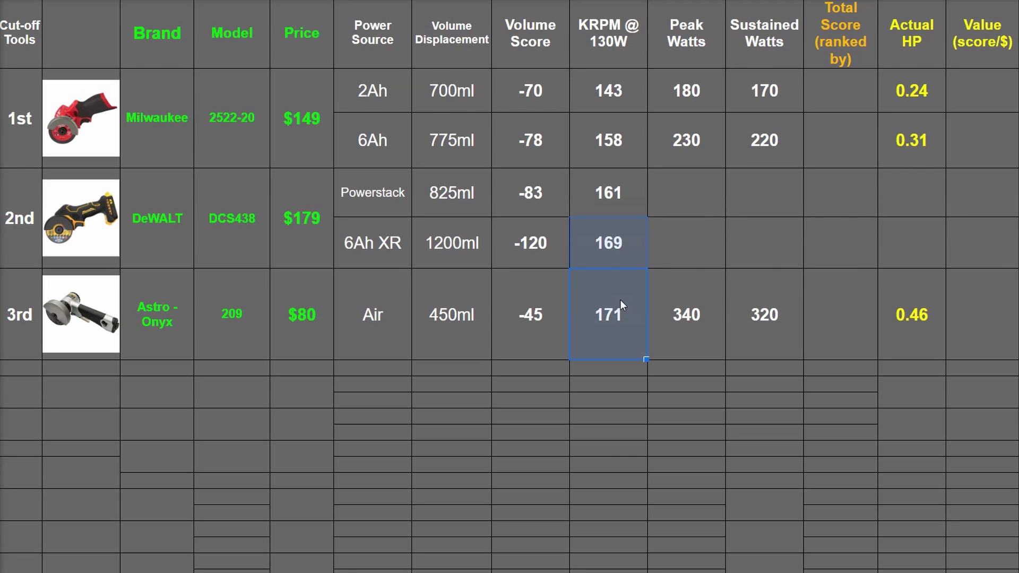
click(699, 205)
click(767, 206)
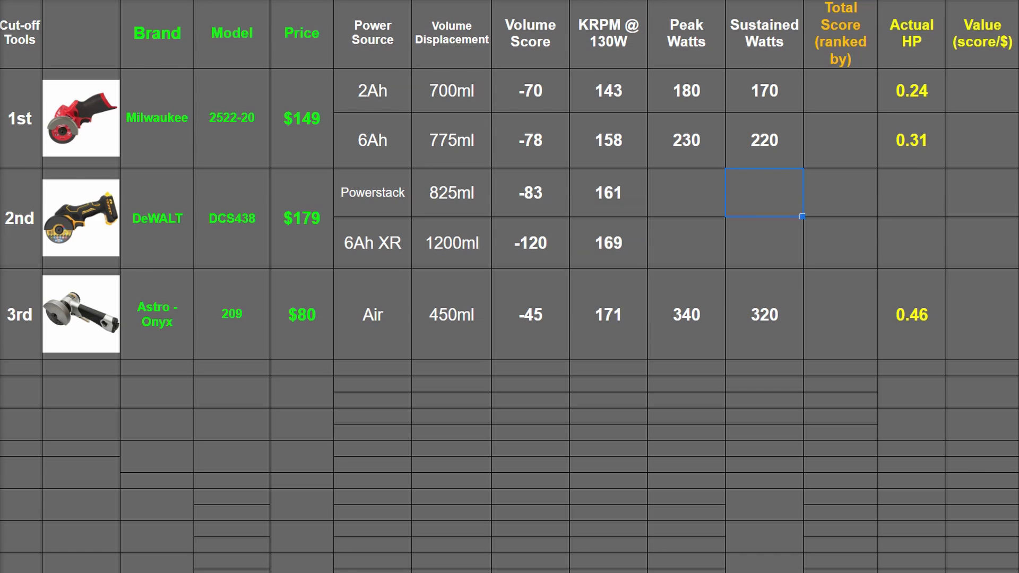
key(Left)
text(370)
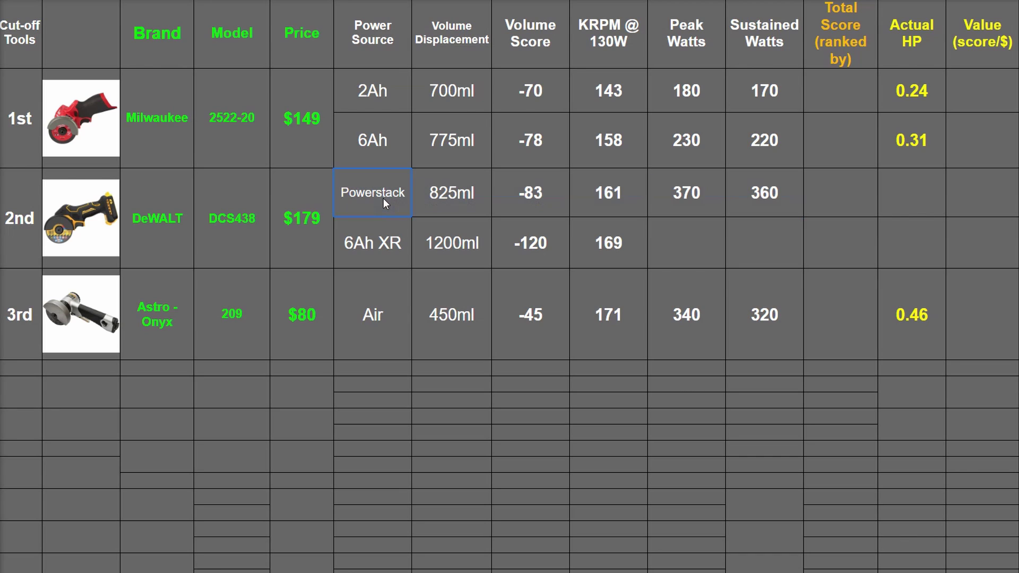
Enter peak watts of 500 and sustained watts of 480 for the DeWALT with the 6Ah XR battery.
click(699, 200)
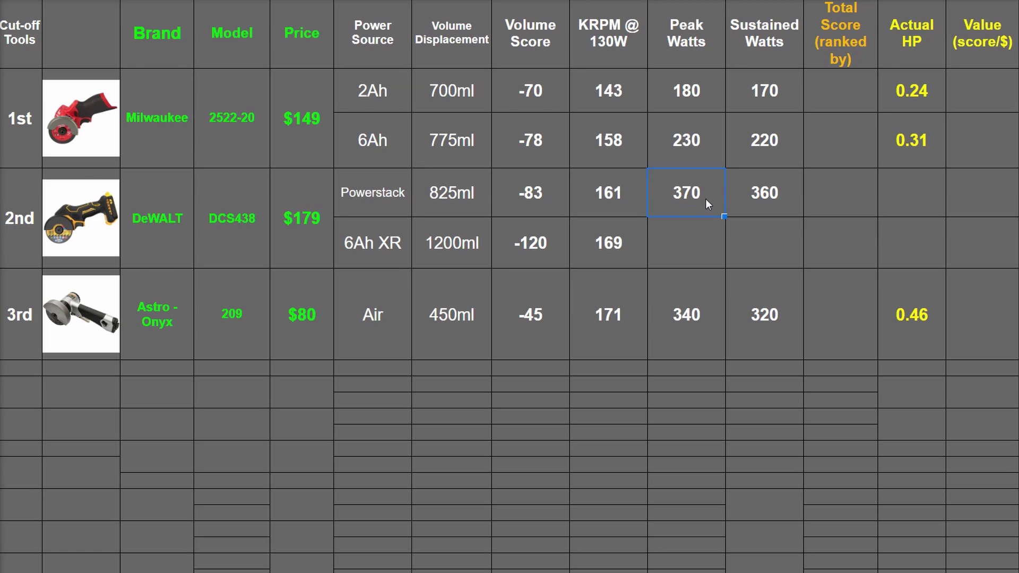
click(768, 203)
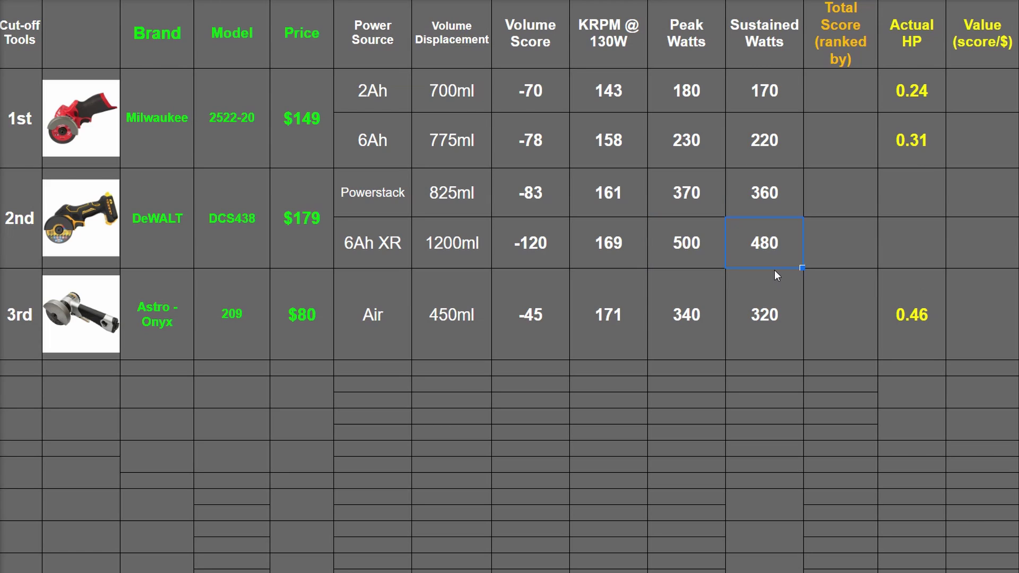
drag(779, 252, 709, 253)
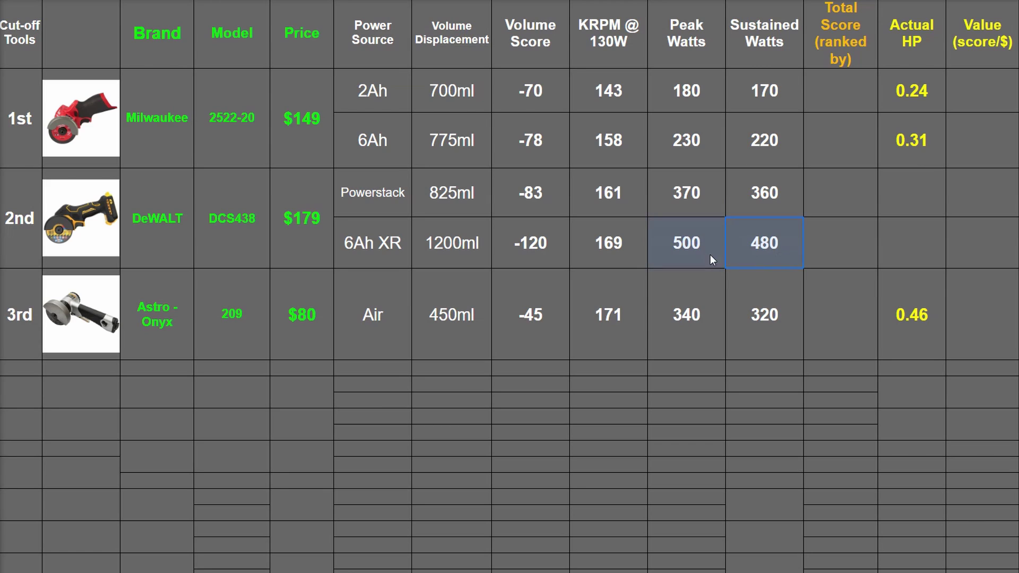
Enter DeWALT's actual HP as 0.5 for the Powerstack and 0.67 for the 6Ah XR.
click(776, 244)
click(397, 245)
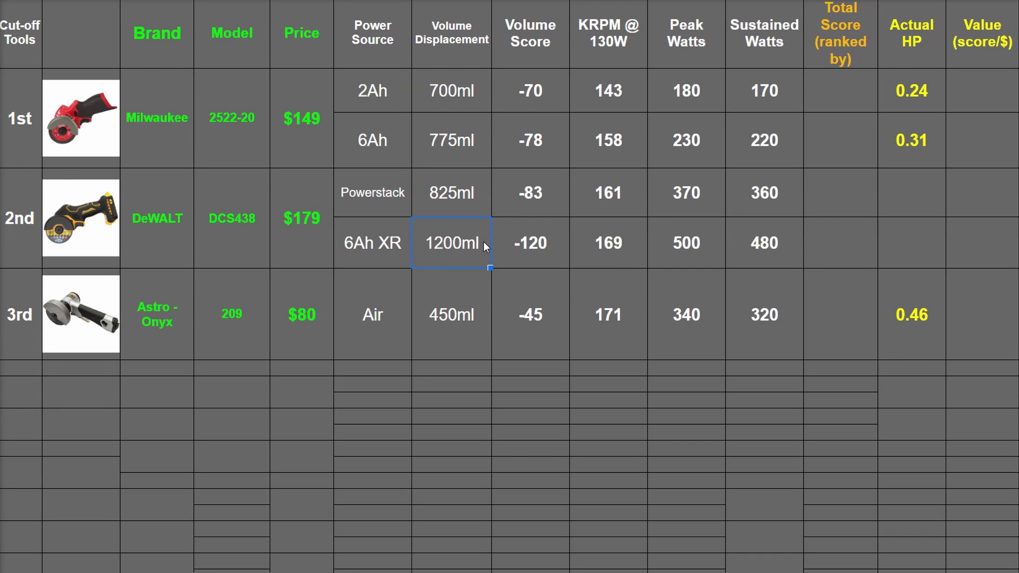
click(562, 252)
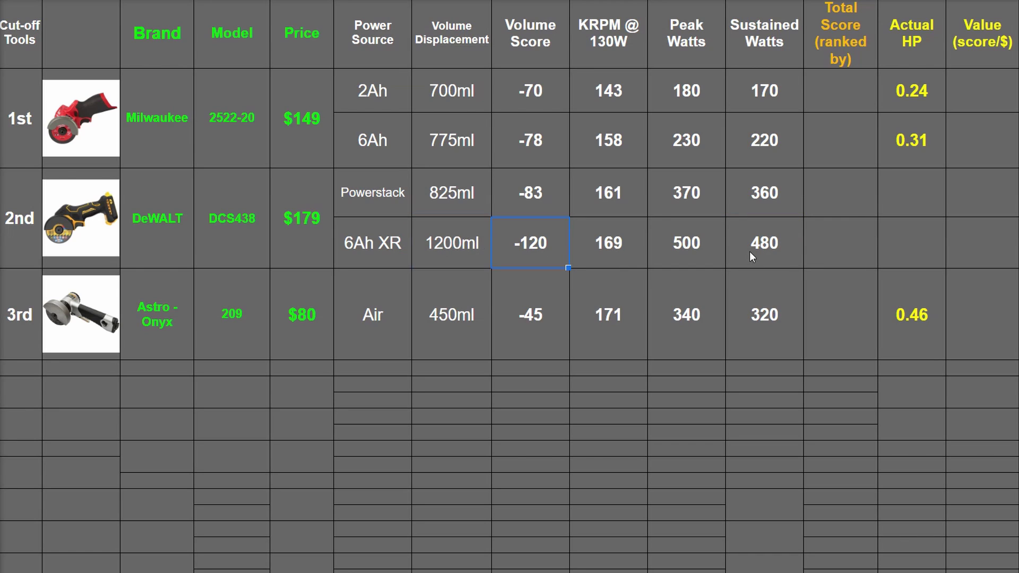
click(907, 208)
text(0.5)
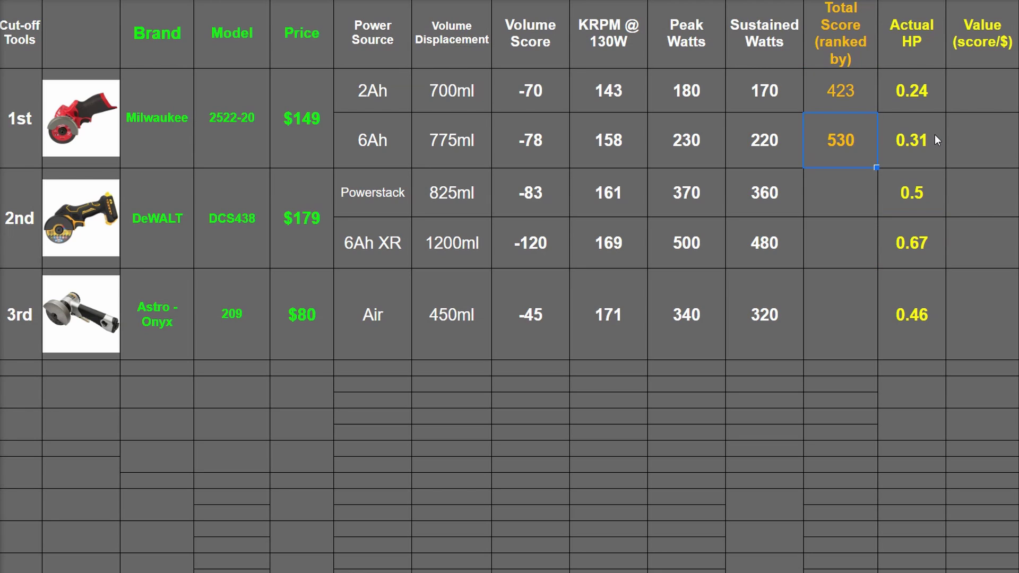
Paste the total score calculation into the DeWALT Powerstack, DeWALT 6Ah XR and Astro Onyx rows.
key(Down)
key(ctrl+v)
key(Down)
key(ctrl+v)
key(Down)
key(ctrl+v)
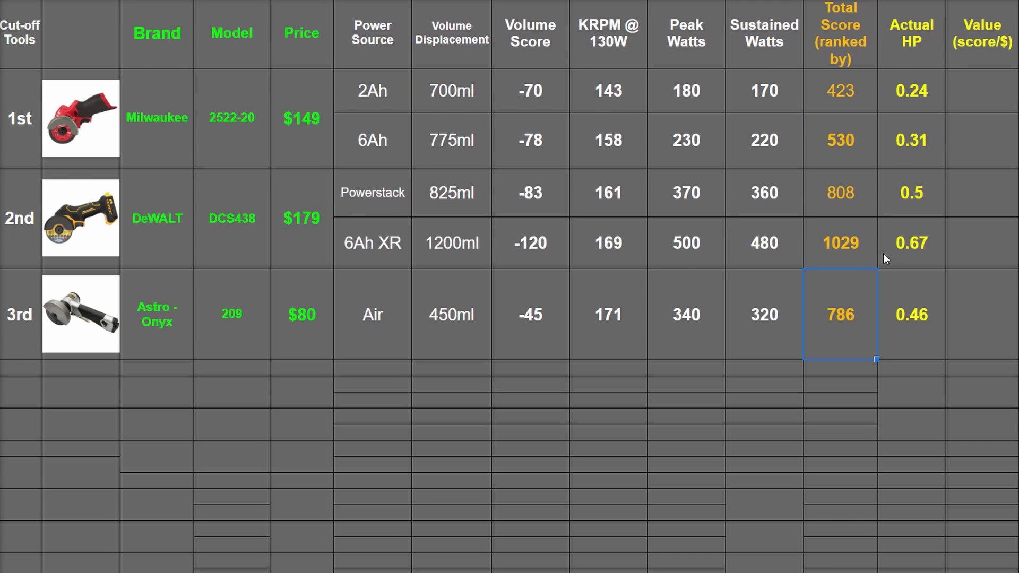
drag(883, 258, 50, 182)
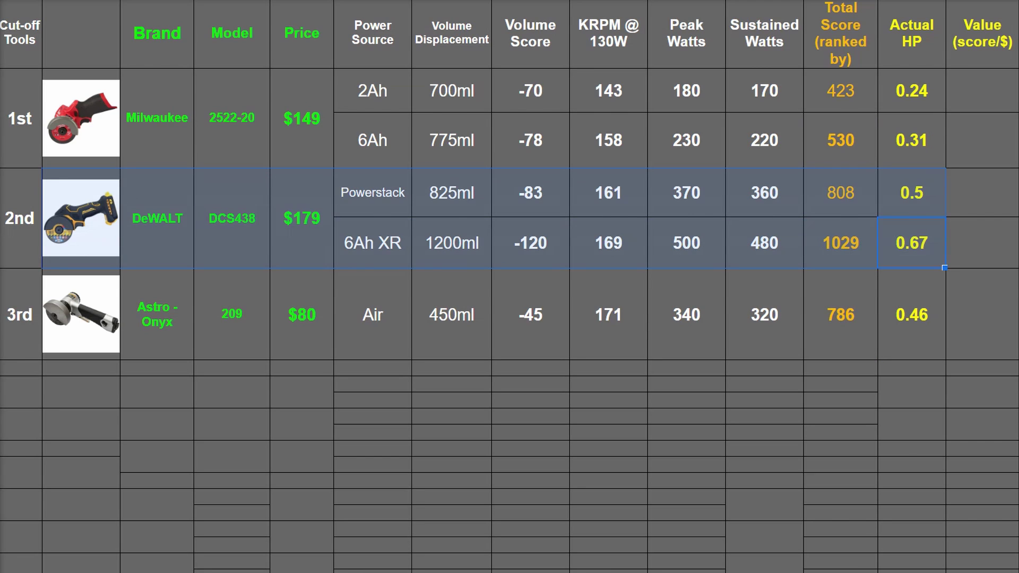